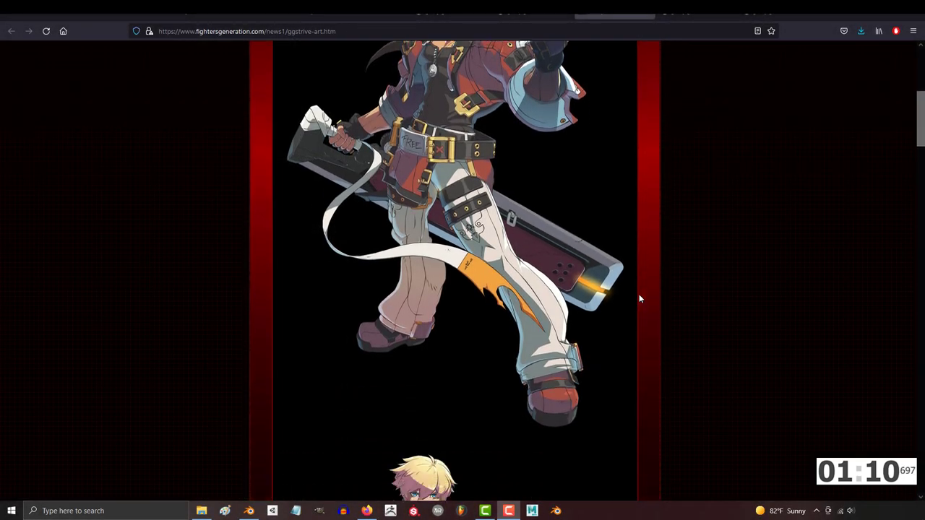
pyautogui.scroll(-5, 639, 294)
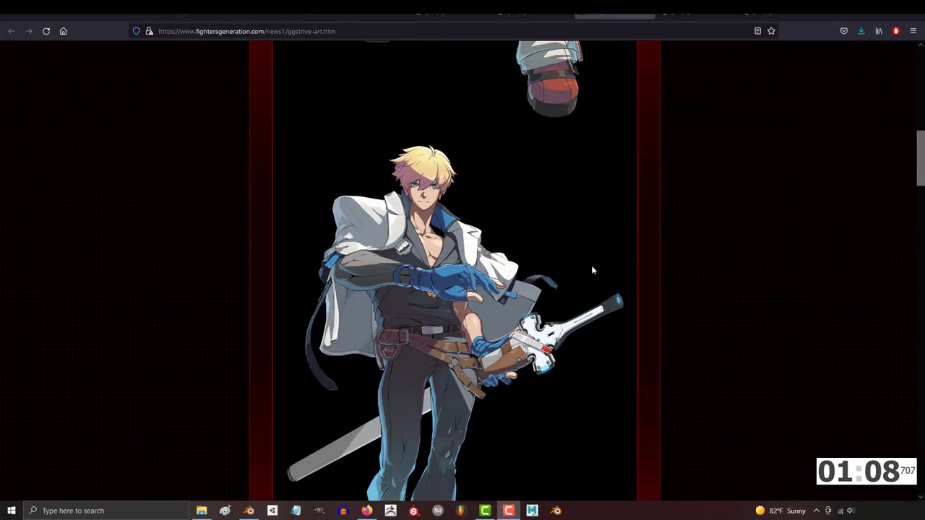
pyautogui.scroll(-5, 593, 273)
pyautogui.scroll(-2, 626, 305)
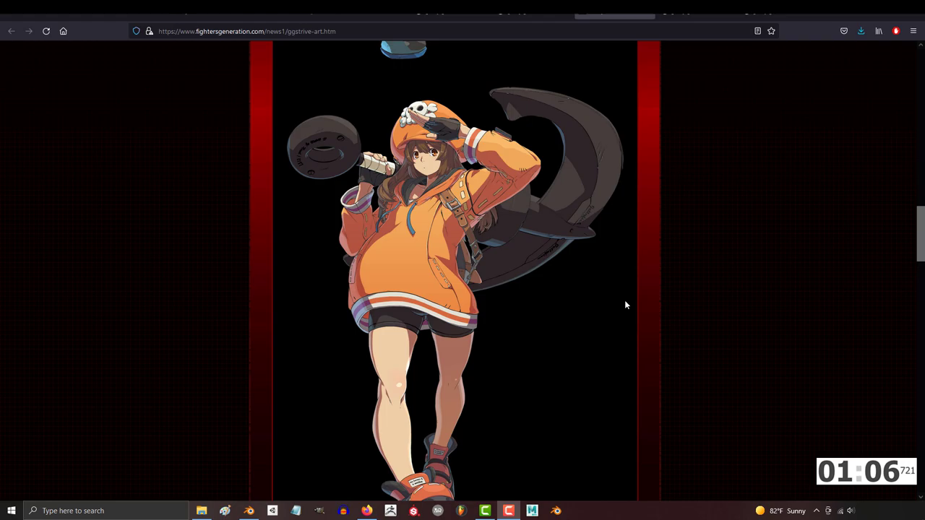
pyautogui.scroll(-2, 625, 305)
pyautogui.scroll(-2, 626, 305)
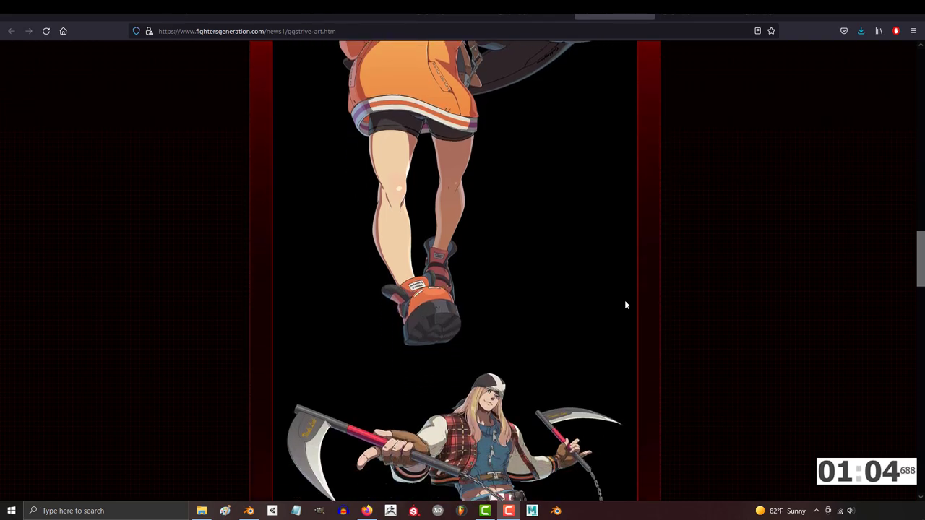
pyautogui.scroll(-2, 626, 305)
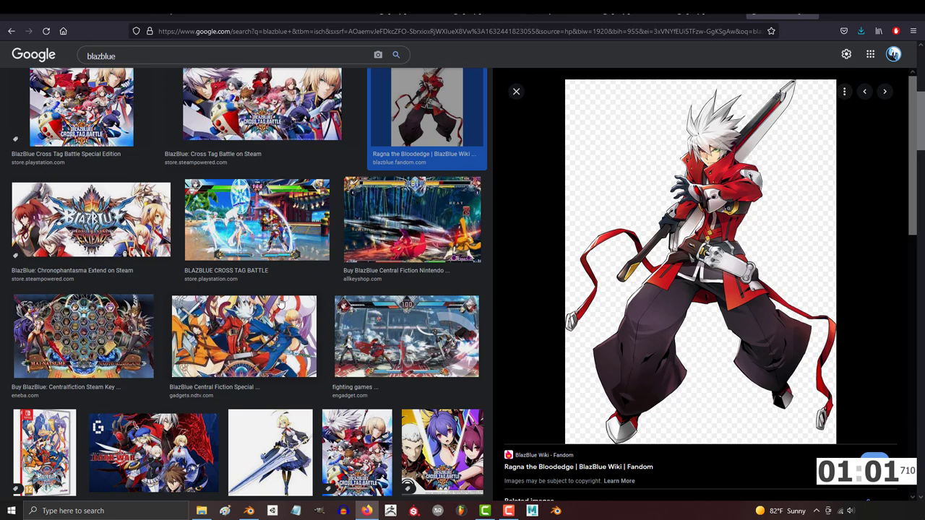
pyautogui.scroll(-3, 281, 303)
# - Preview the Es image, then the purple witch image, from the BlazBlue results
pyautogui.click(265, 269)
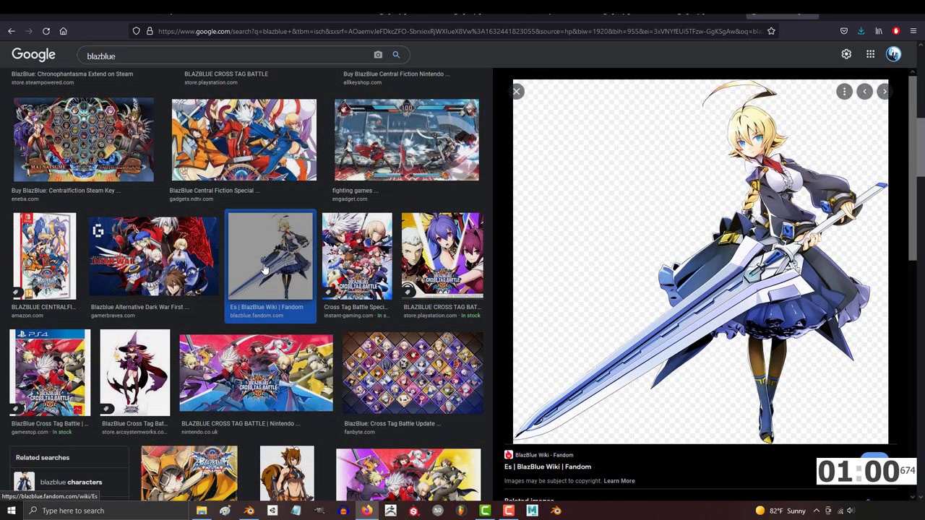
pyautogui.scroll(-3, 216, 245)
pyautogui.click(134, 208)
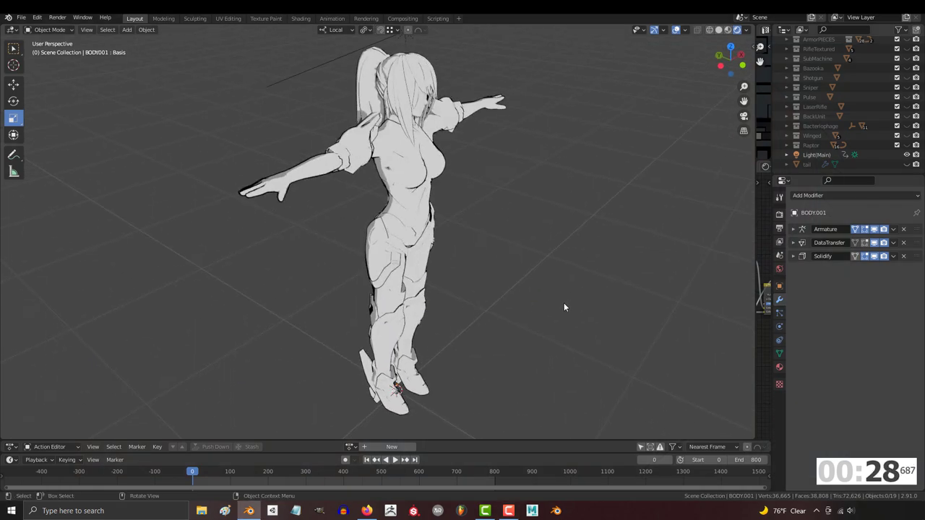
# - Orbit the view around the character model to inspect the chest seam
pyautogui.moveTo(564, 304); pyautogui.dragTo(453, 313, button='middle')
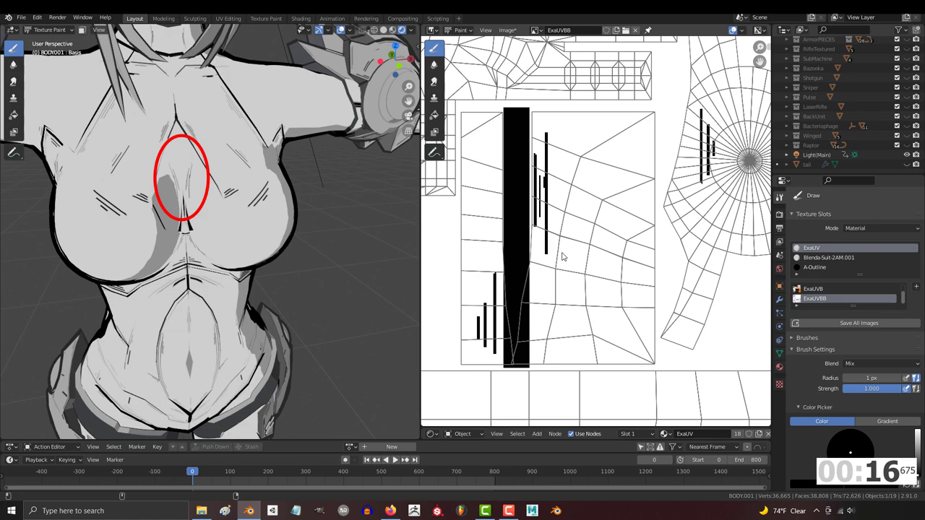
# - Paint three vertical hatch strokes along the hip-area UV seam edges
pyautogui.moveTo(545, 132); pyautogui.dragTo(545, 254)
pyautogui.moveTo(551, 164); pyautogui.dragTo(549, 221)
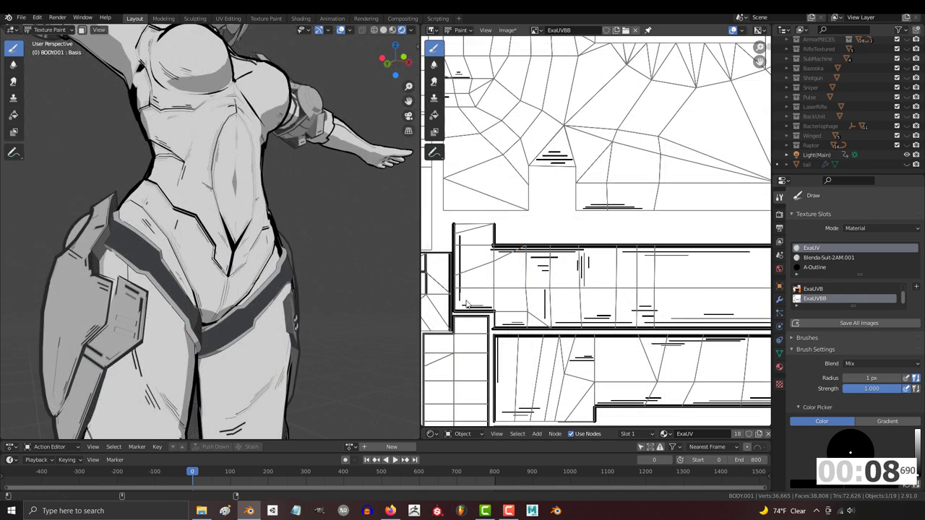
pyautogui.moveTo(458, 229); pyautogui.dragTo(460, 277)
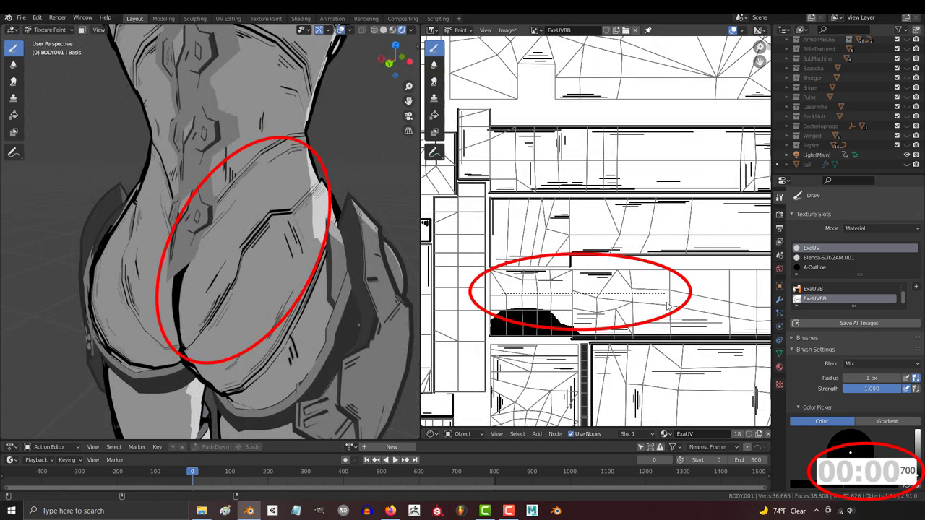
pyautogui.moveTo(304, 271); pyautogui.dragTo(321, 241, button='middle')
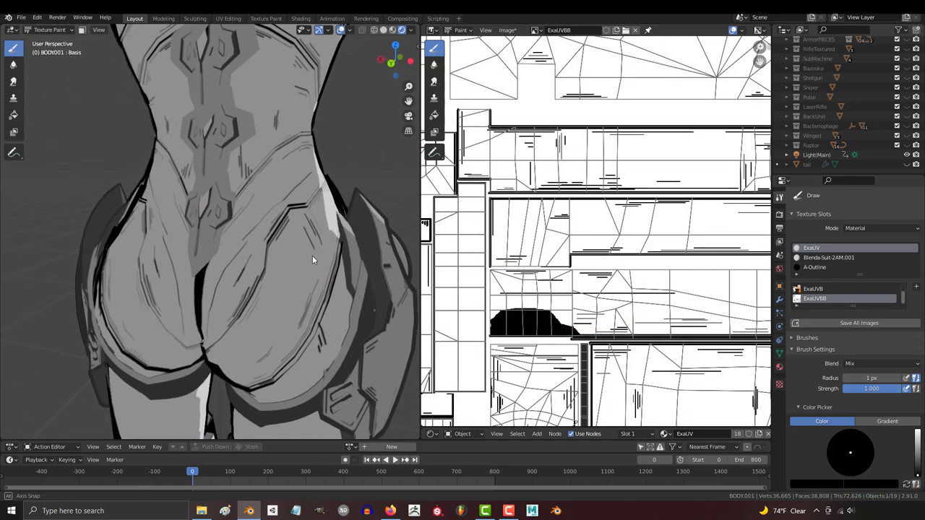